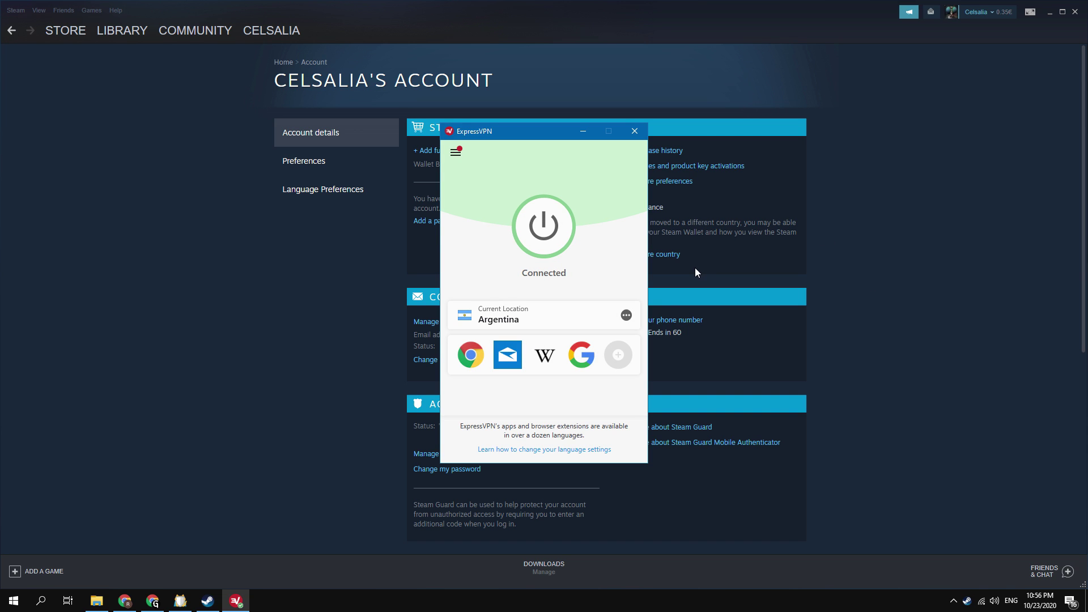
pyautogui.click(886, 255)
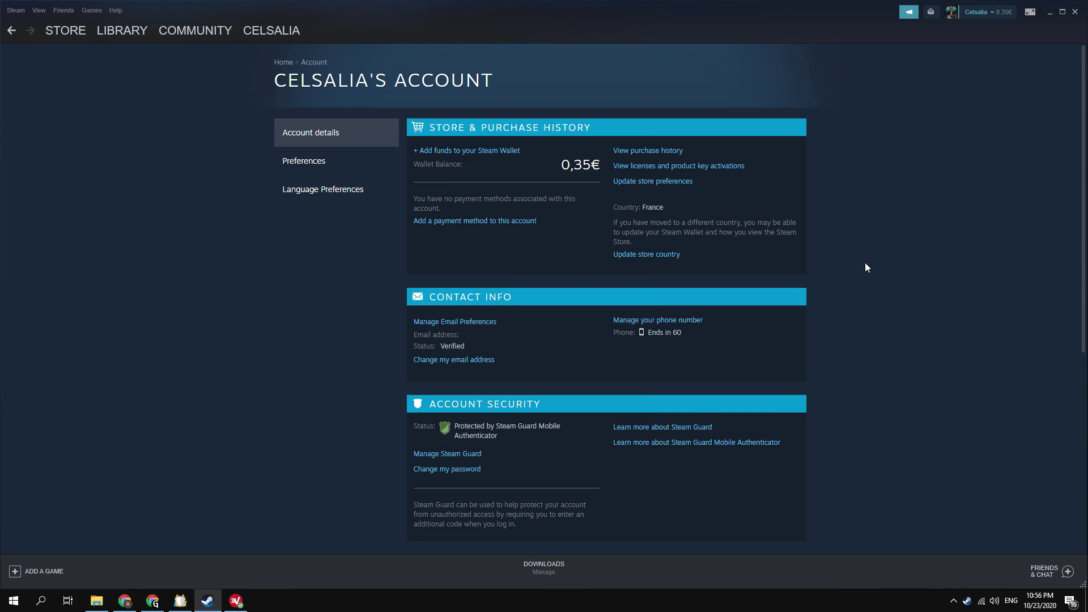
pyautogui.click(668, 255)
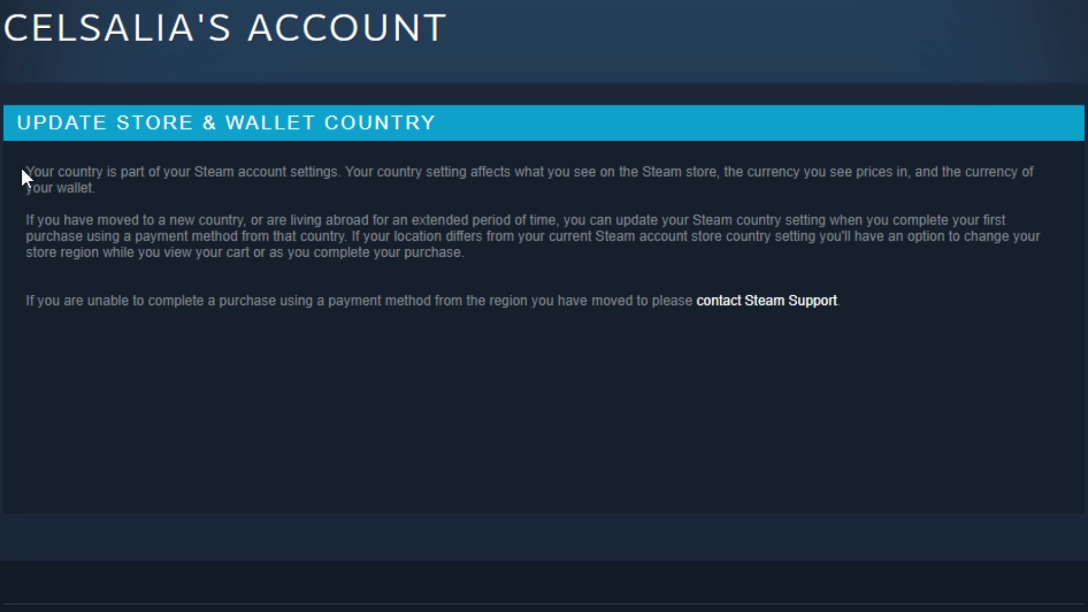
pyautogui.moveTo(287, 149); pyautogui.dragTo(765, 185)
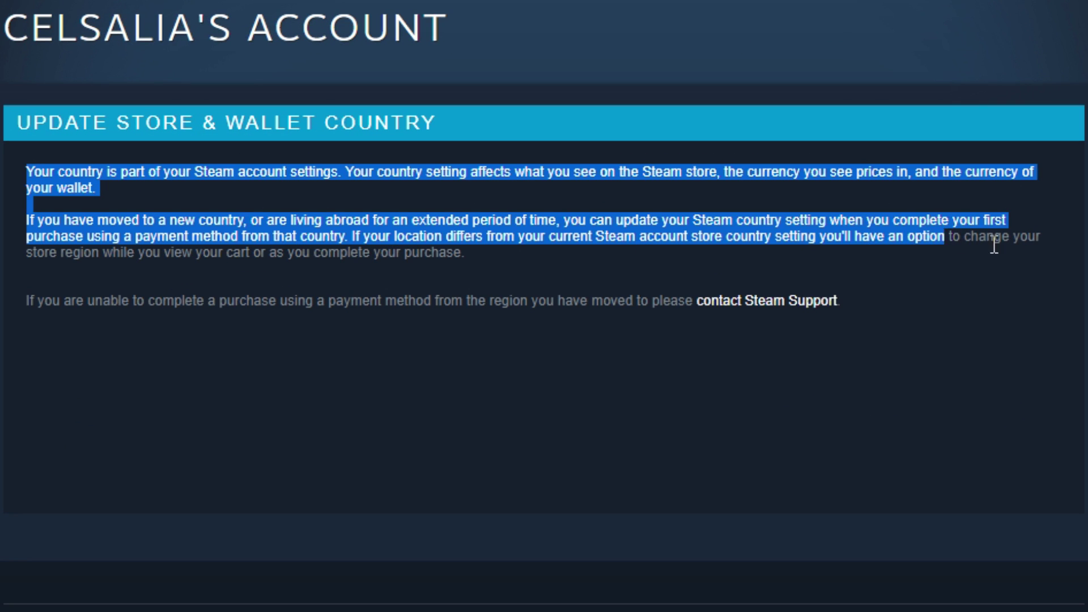
pyautogui.click(744, 183)
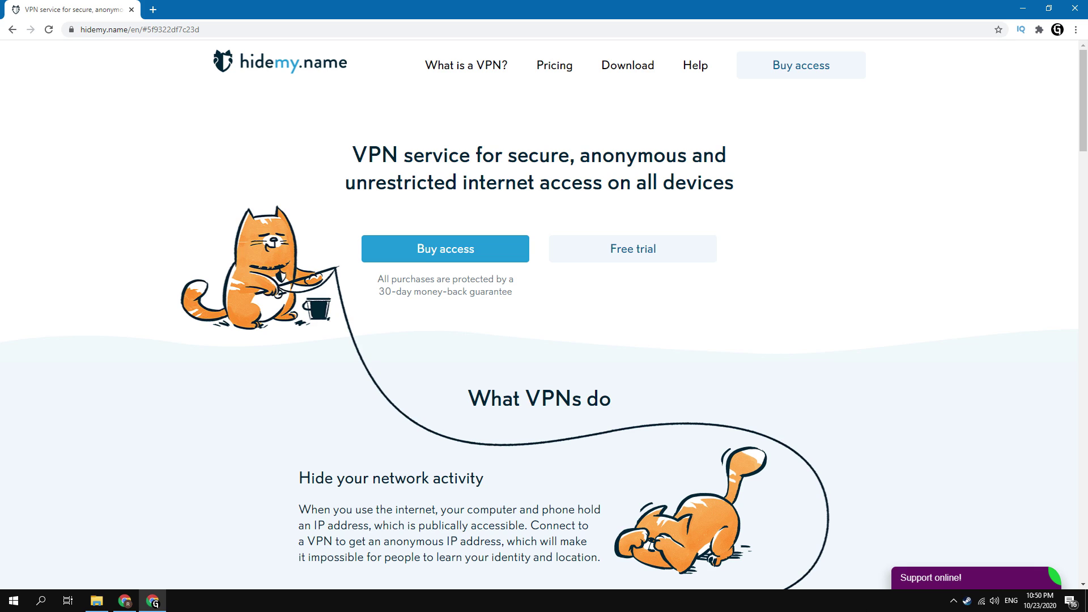
# Step: Sign up for the hidemy.name free trial and request the 24-hour code by e-mail
pyautogui.click(659, 248)
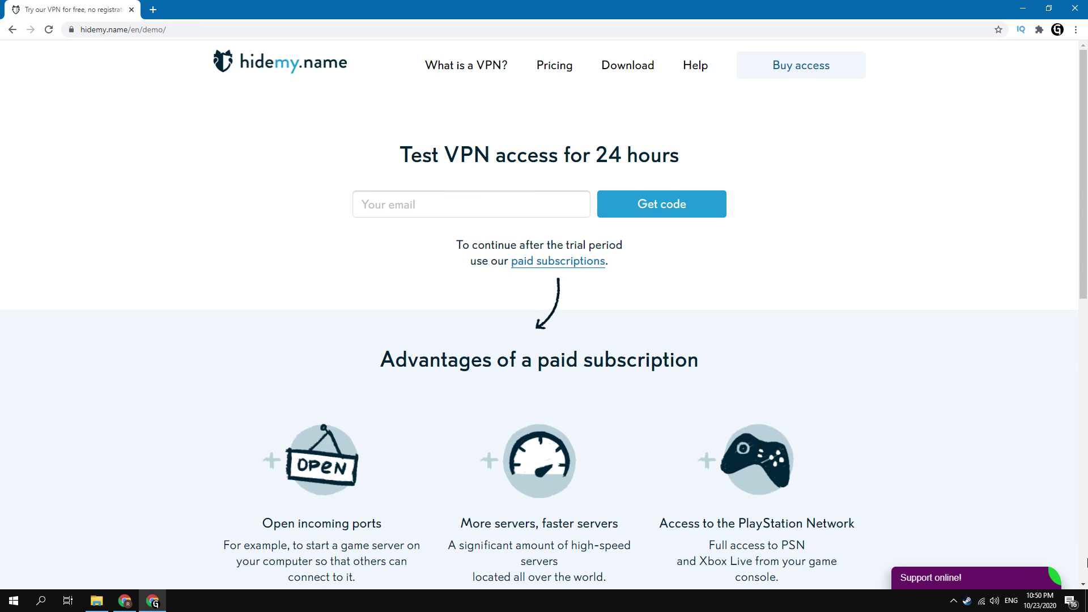
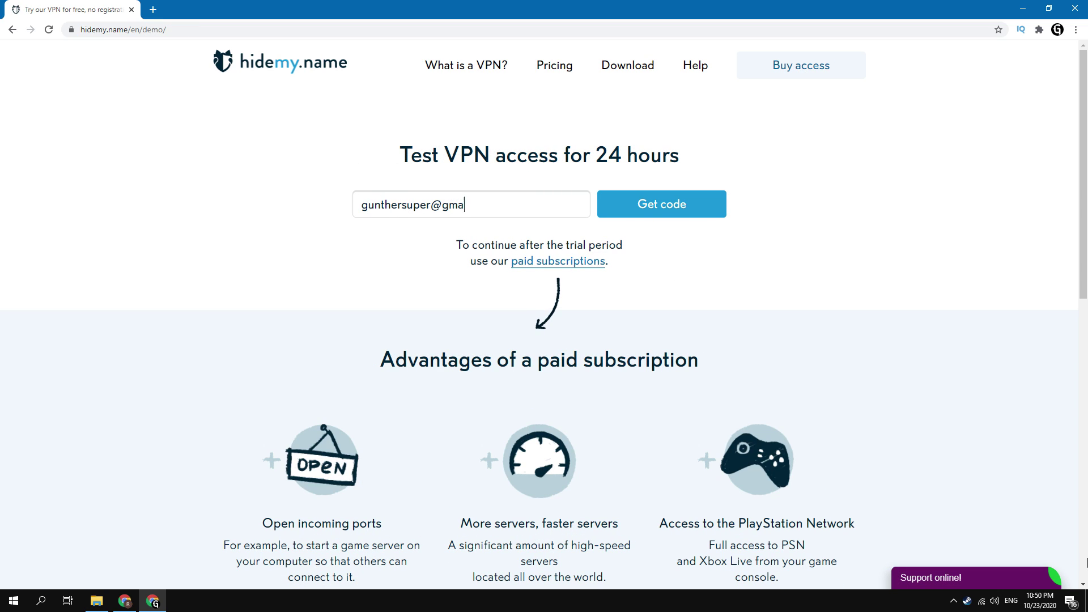
pyautogui.click(701, 214)
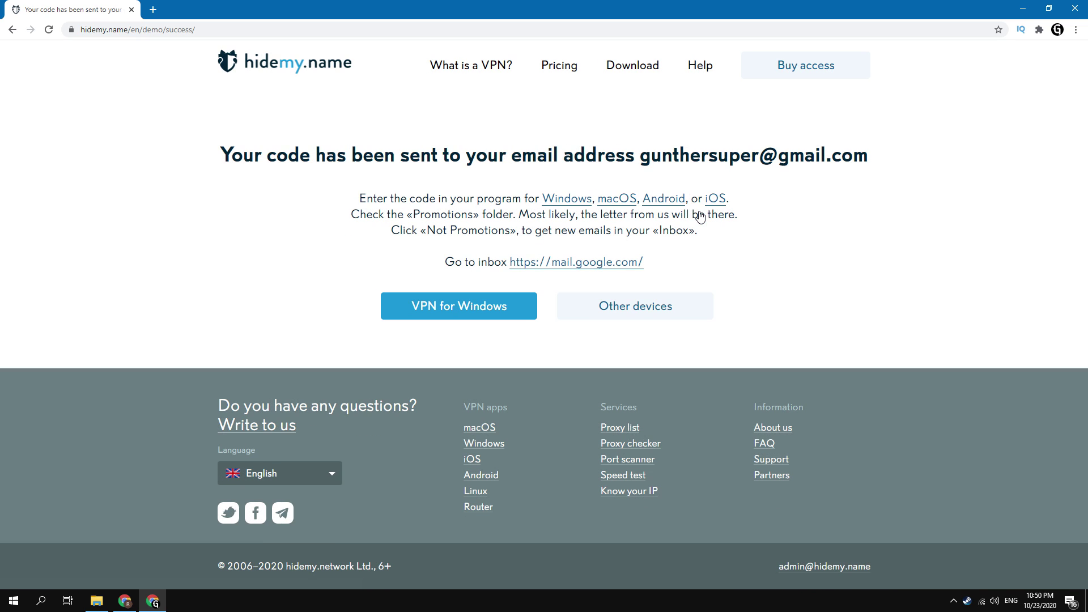
# Step: Download the hidemy.name VPN for Windows installer and run it to install the client
pyautogui.click(476, 308)
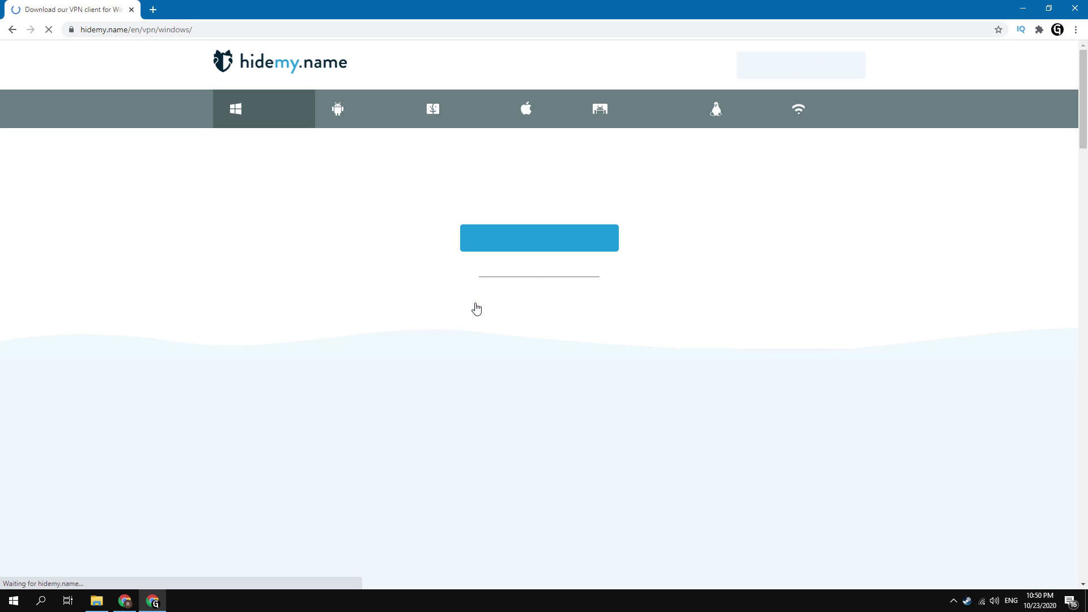
pyautogui.click(593, 248)
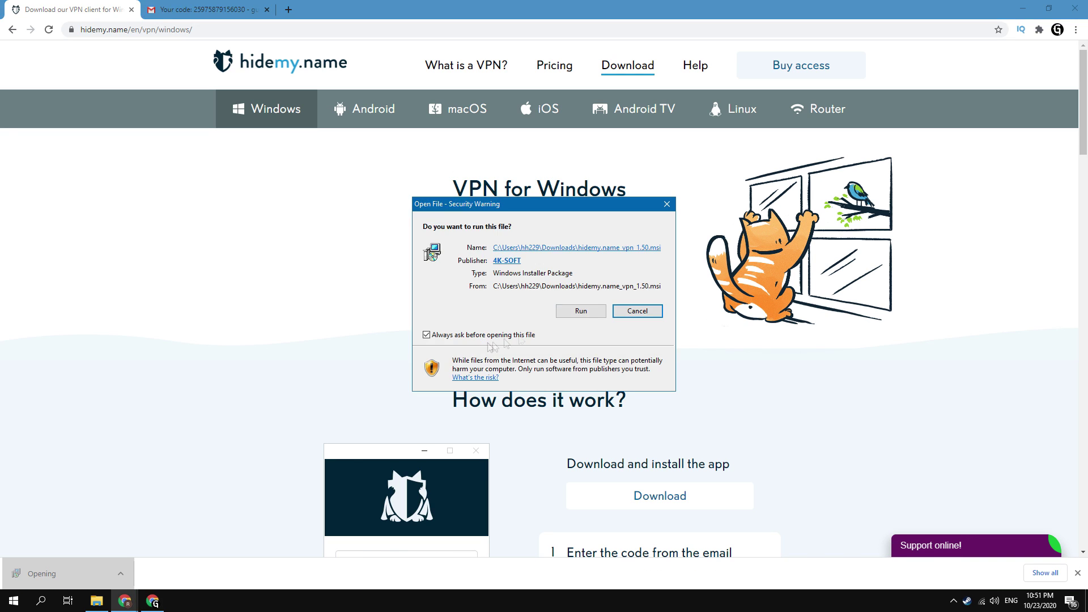
pyautogui.click(580, 310)
pyautogui.click(606, 386)
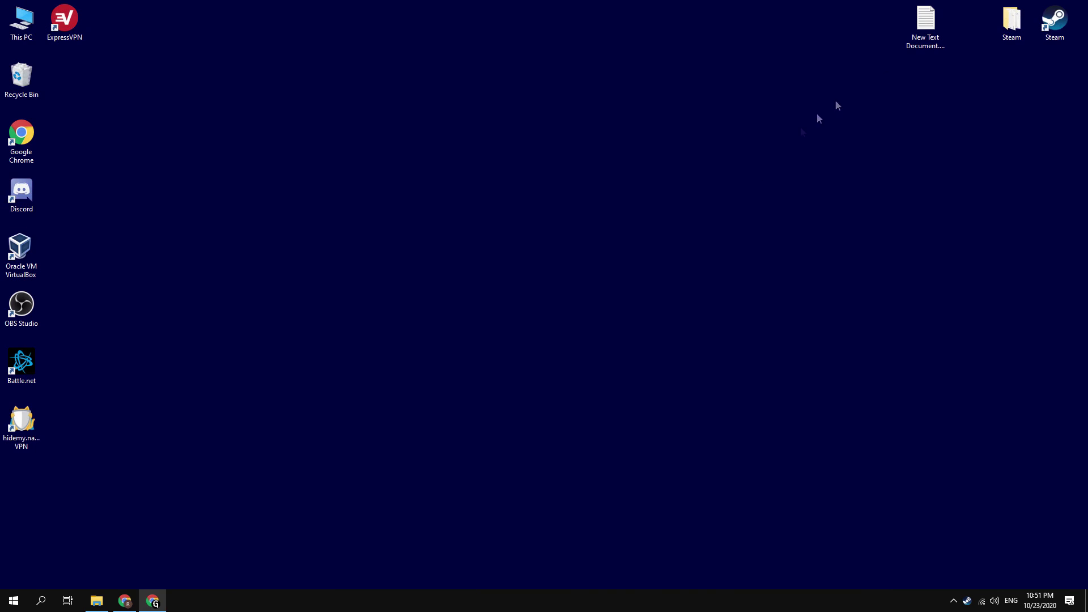
# Step: Launch the installed VPN app and copy the trial code from the Gmail message
pyautogui.doubleClick(21, 425)
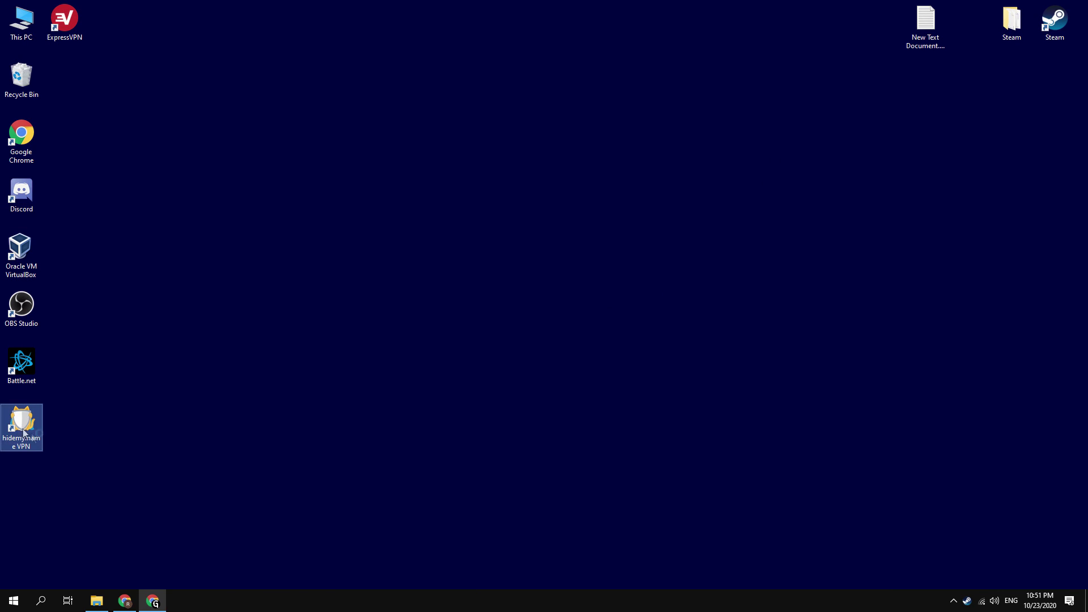
pyautogui.click(149, 602)
pyautogui.click(210, 10)
pyautogui.moveTo(304, 186); pyautogui.dragTo(435, 187)
pyautogui.rightClick(428, 193)
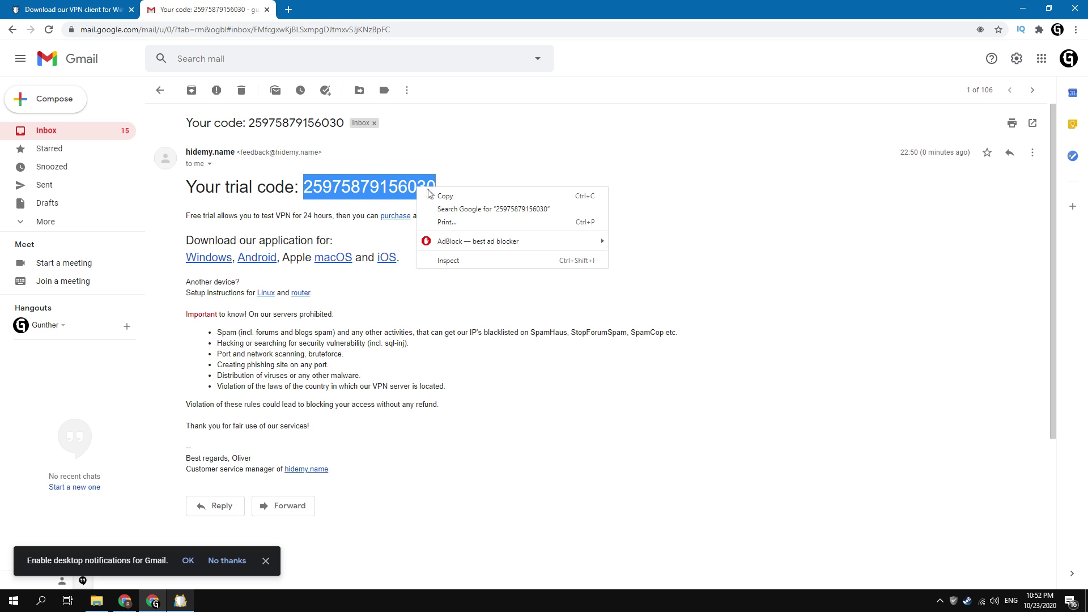
pyautogui.click(437, 196)
# Step: Paste the trial code into the VPN app's code field and log in
pyautogui.click(181, 600)
pyautogui.rightClick(545, 275)
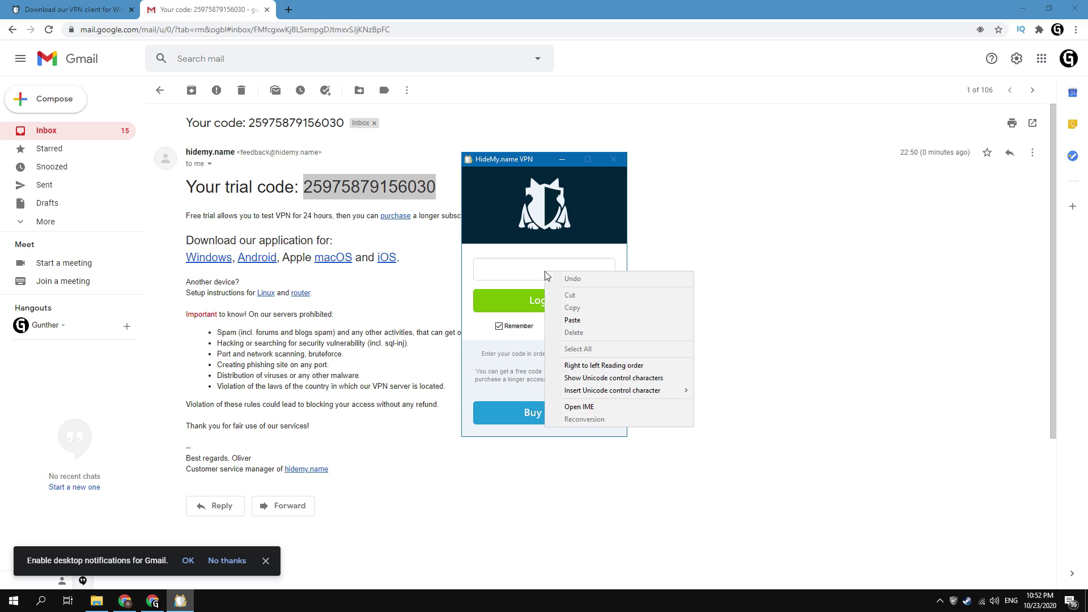
pyautogui.click(572, 319)
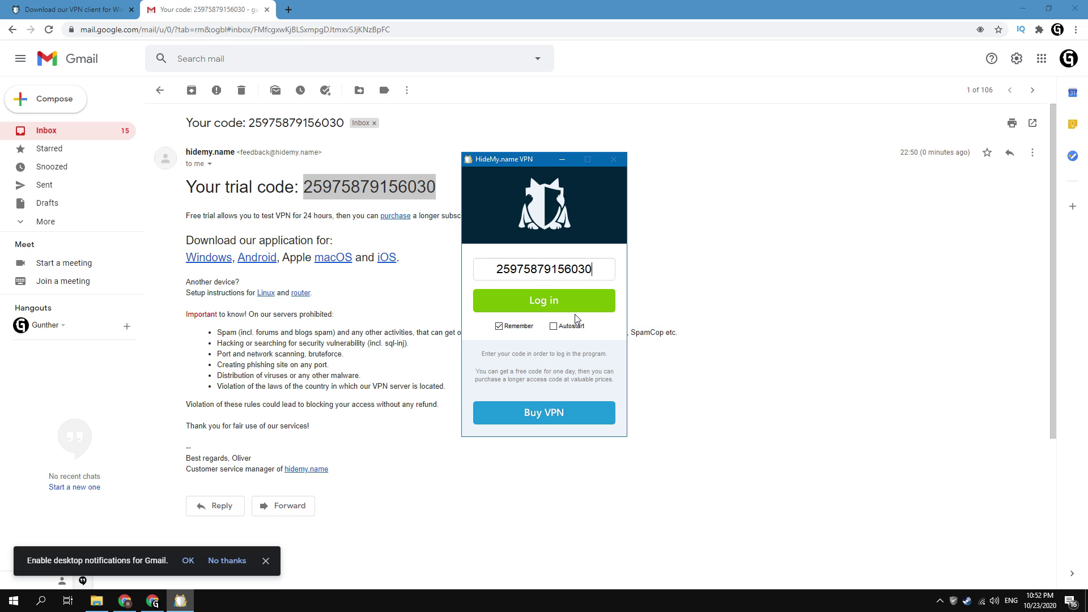
pyautogui.click(539, 312)
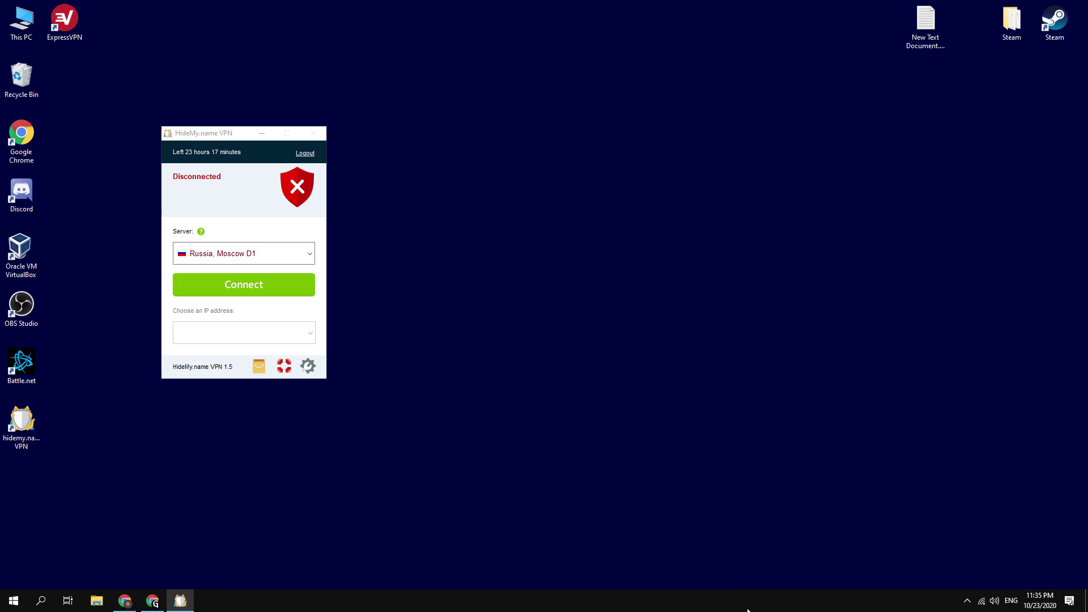
# Step: Connect the VPN through Russia, Moscow D1, then launch Steam from the desktop
pyautogui.click(310, 254)
pyautogui.click(291, 279)
pyautogui.click(291, 284)
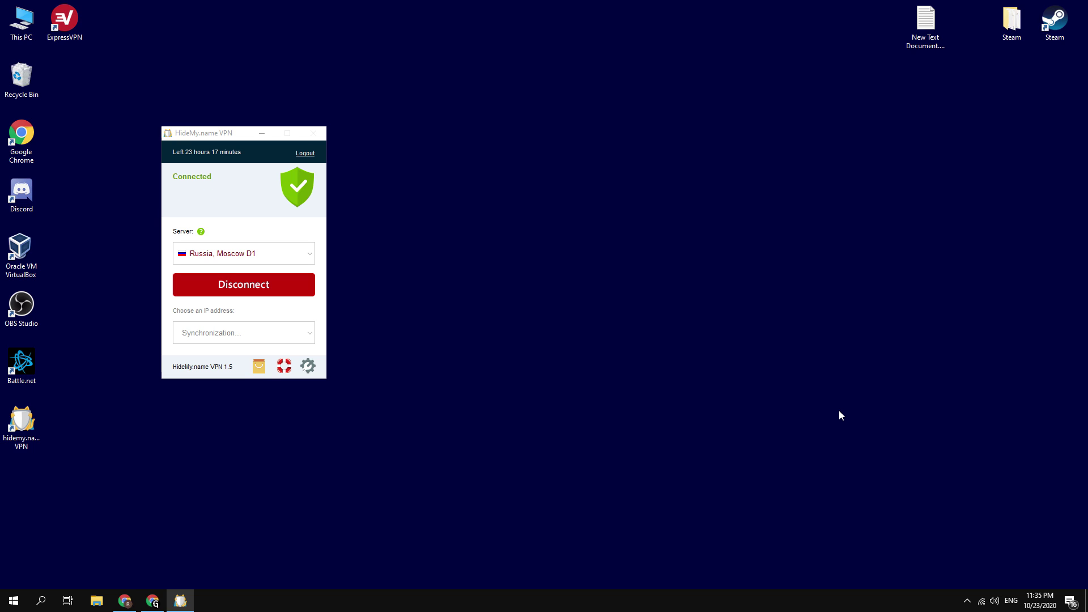
pyautogui.doubleClick(1059, 28)
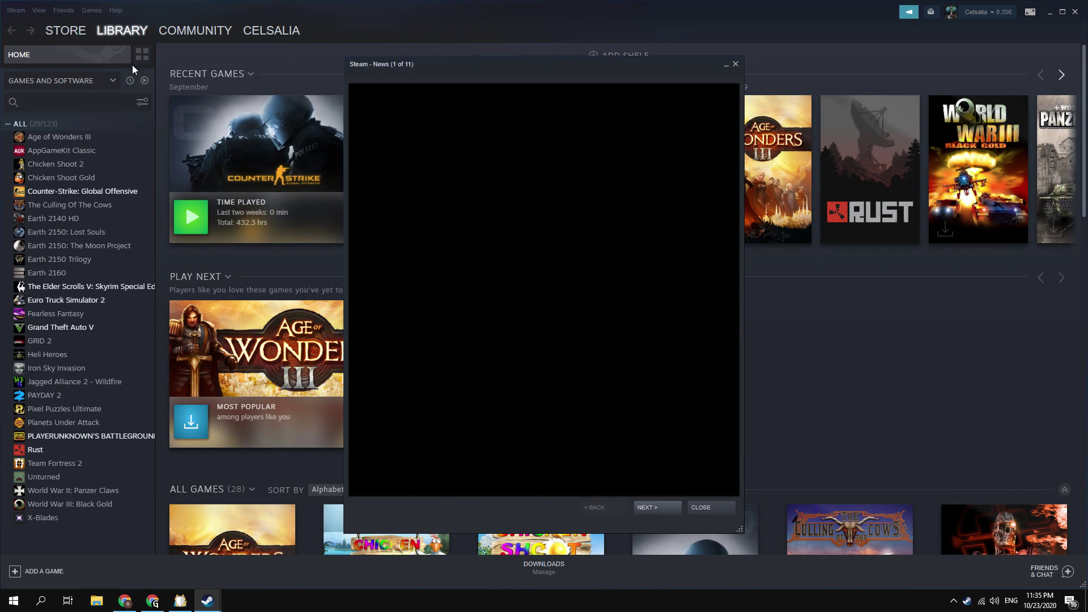
# Step: Browse Steam Specials sorted by lowest price and open the 0,39€ Bean Battles page
pyautogui.click(66, 30)
pyautogui.scroll(-3, 49, 383)
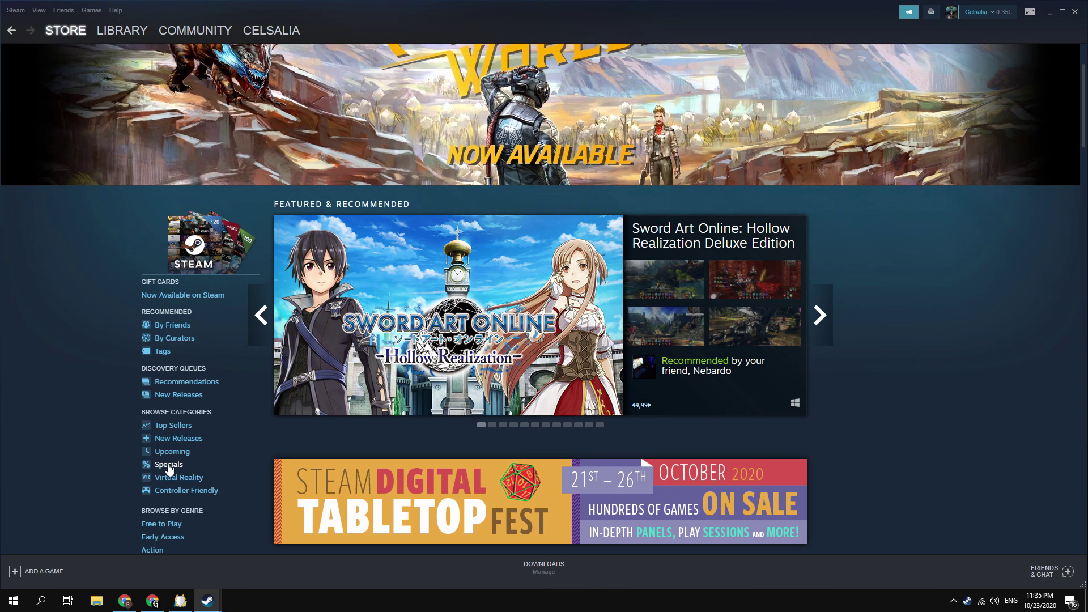
pyautogui.scroll(-10, 870, 340)
pyautogui.scroll(-7, 870, 341)
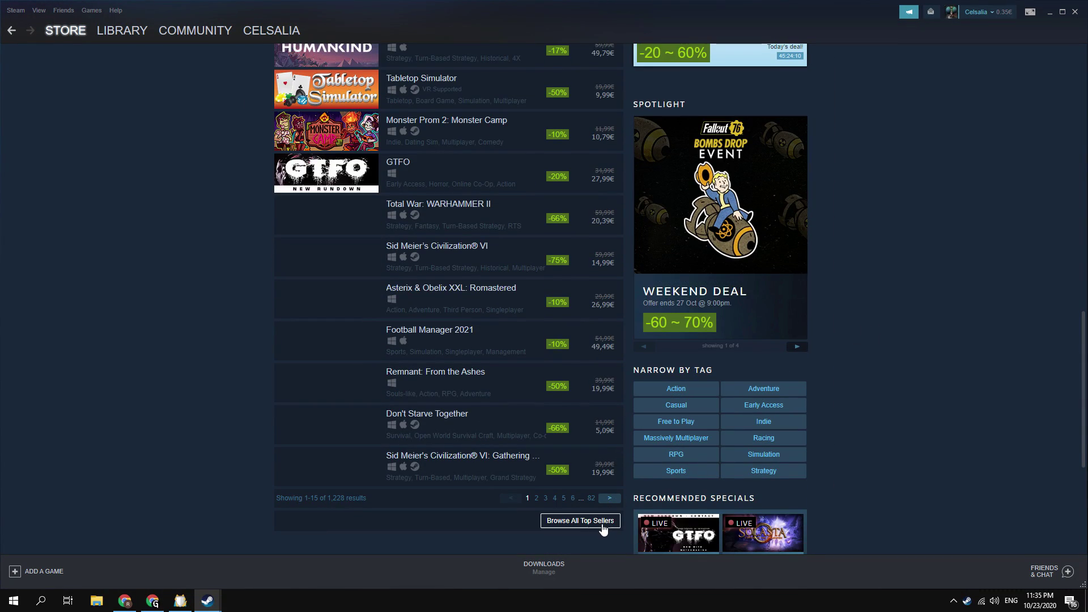
pyautogui.click(604, 528)
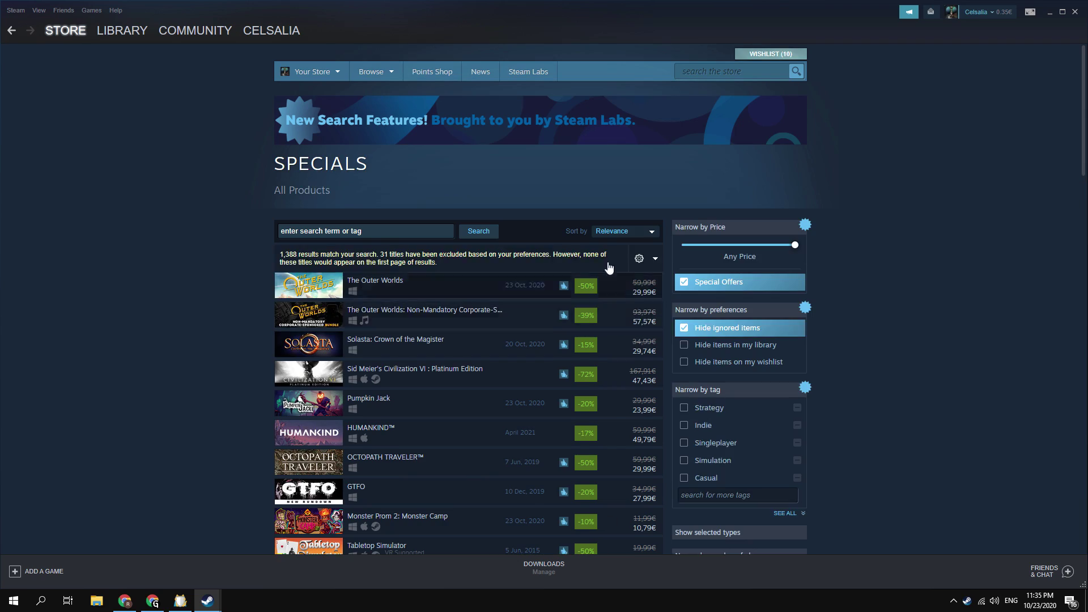
pyautogui.click(623, 232)
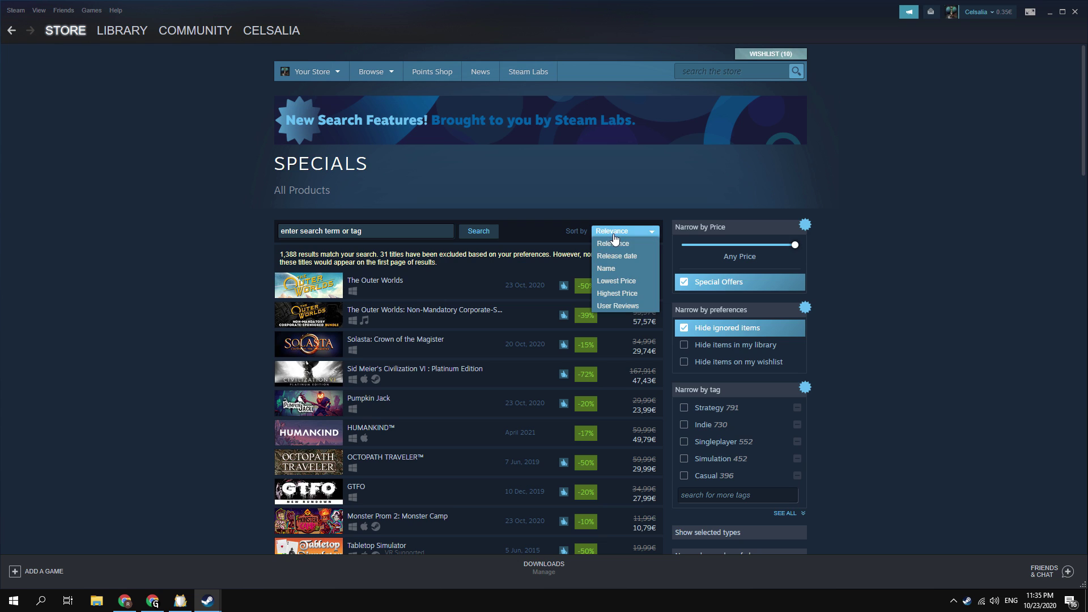
pyautogui.click(629, 282)
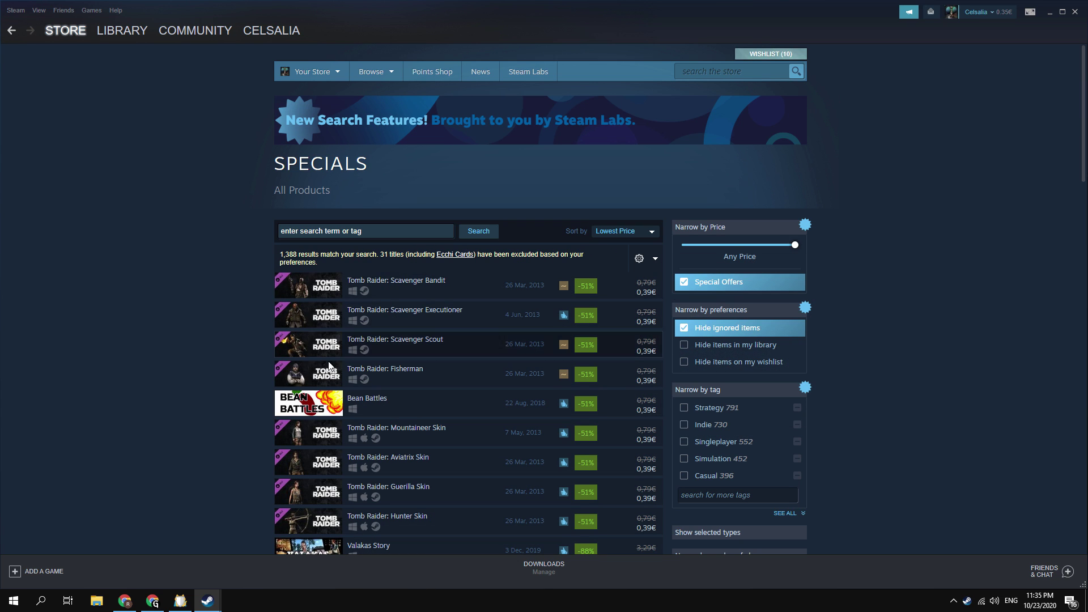
pyautogui.click(462, 402)
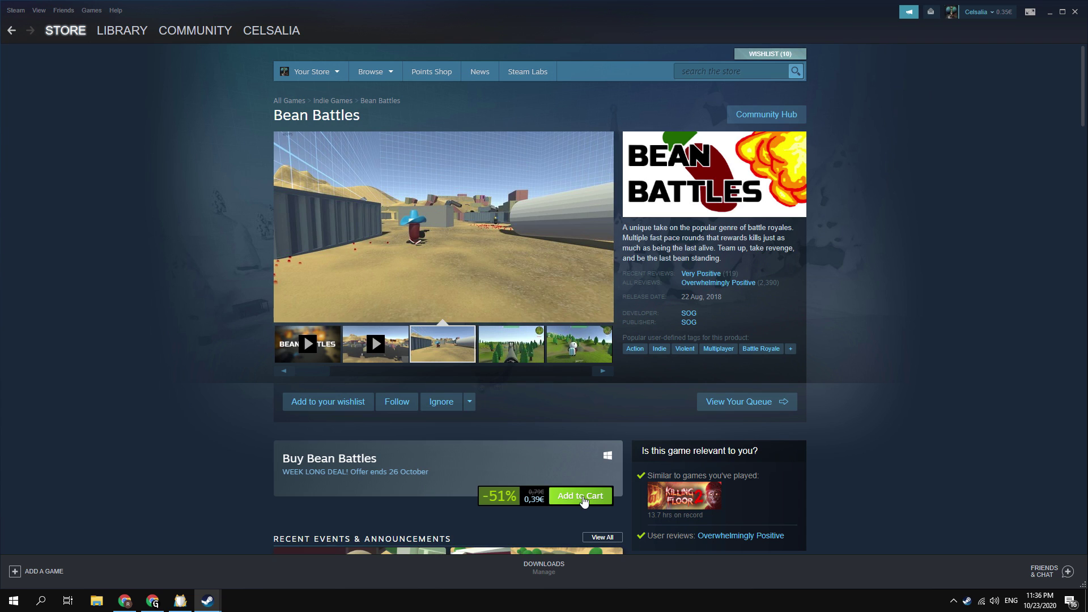
# Step: Add Bean Battles to the cart and switch the store country to Russian Federation
pyautogui.click(583, 501)
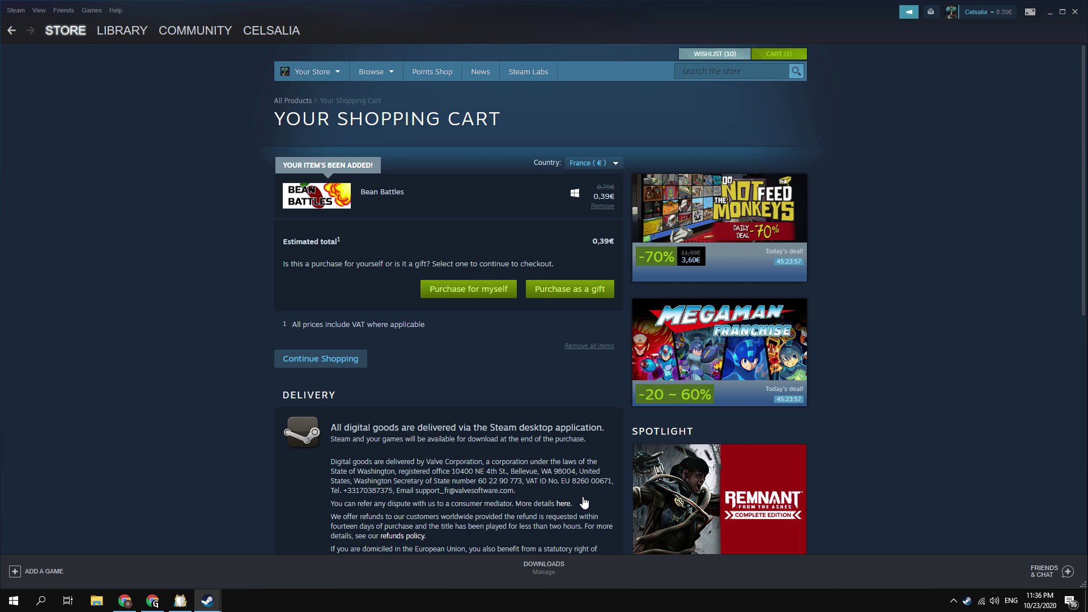
pyautogui.moveTo(533, 162); pyautogui.dragTo(555, 164)
pyautogui.click(589, 163)
pyautogui.click(602, 185)
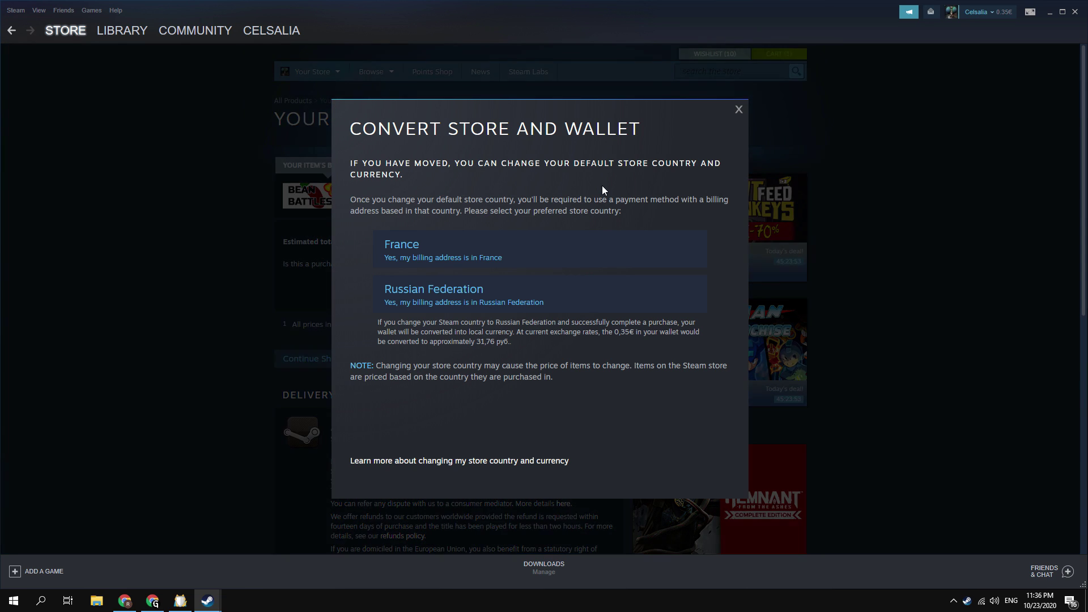
pyautogui.click(540, 297)
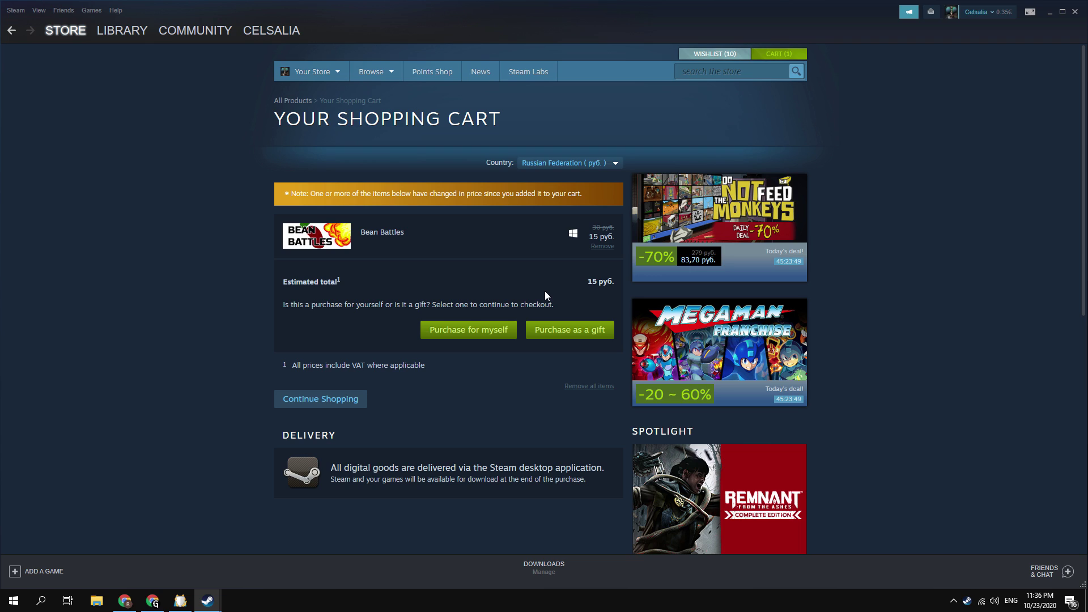
# Step: Check out for myself with MasterCard and copy the card number from the browser
pyautogui.click(492, 328)
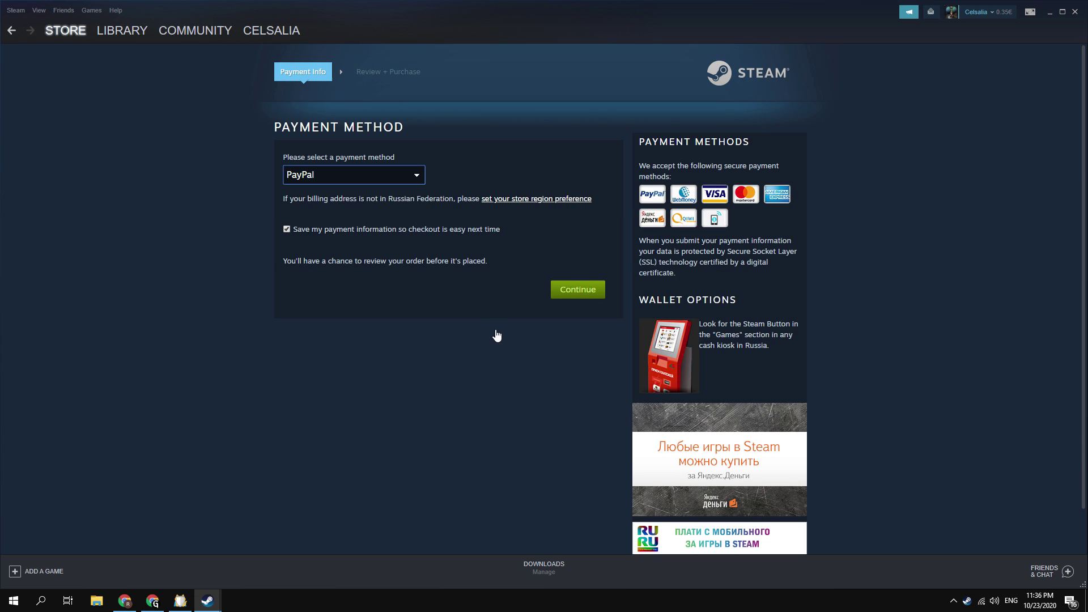
pyautogui.click(424, 180)
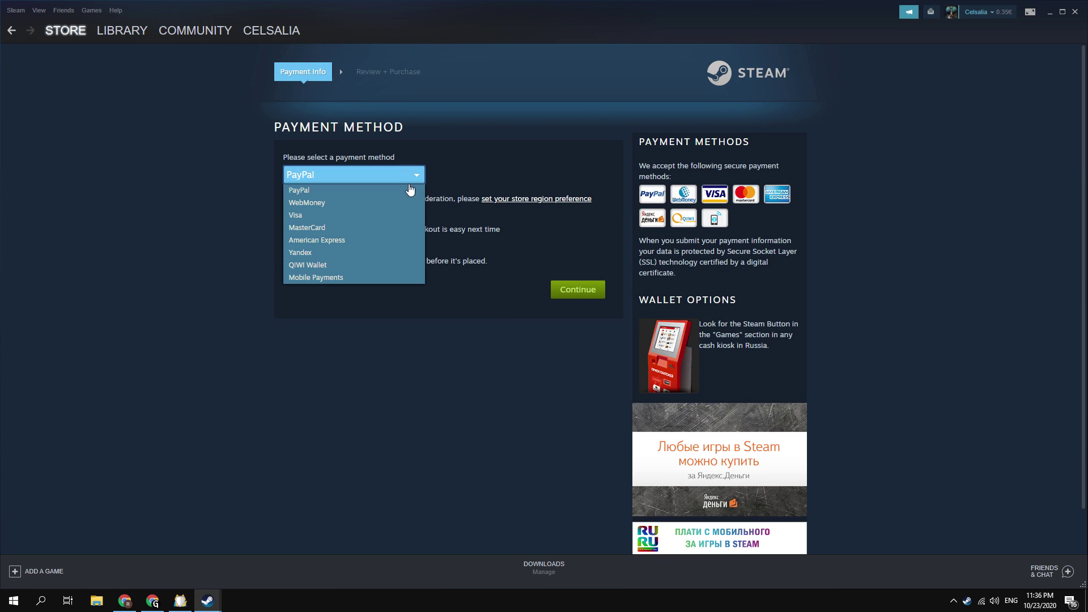
pyautogui.click(378, 230)
pyautogui.click(152, 600)
pyautogui.moveTo(355, 173); pyautogui.dragTo(428, 172)
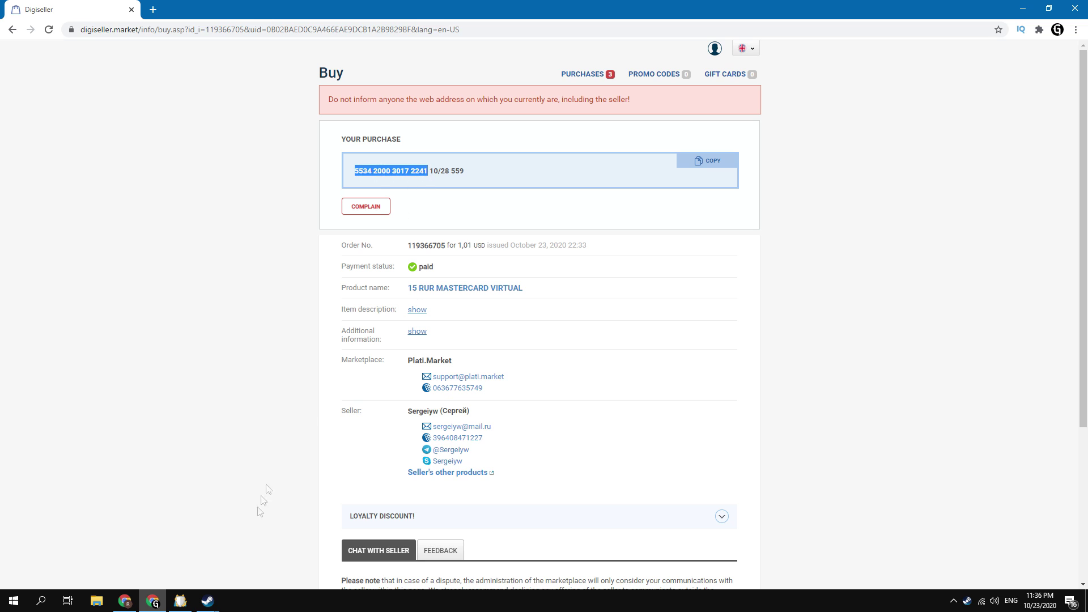
pyautogui.moveTo(207, 600)
pyautogui.click(143, 507)
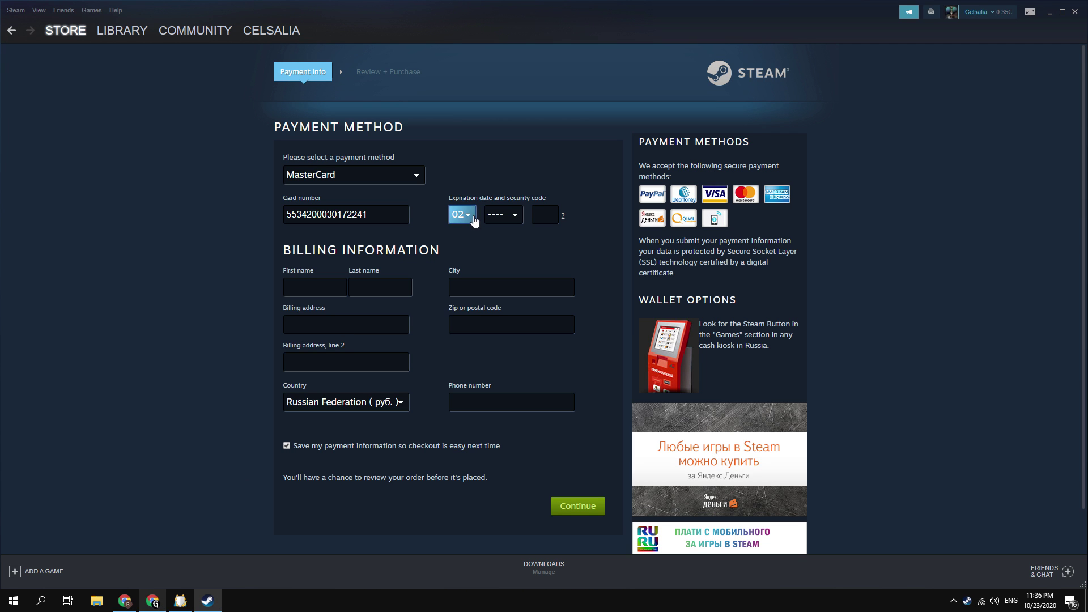
# Step: Set the card expiry to 10/2028 and enter the card's security code
pyautogui.click(462, 214)
pyautogui.click(459, 356)
pyautogui.click(503, 215)
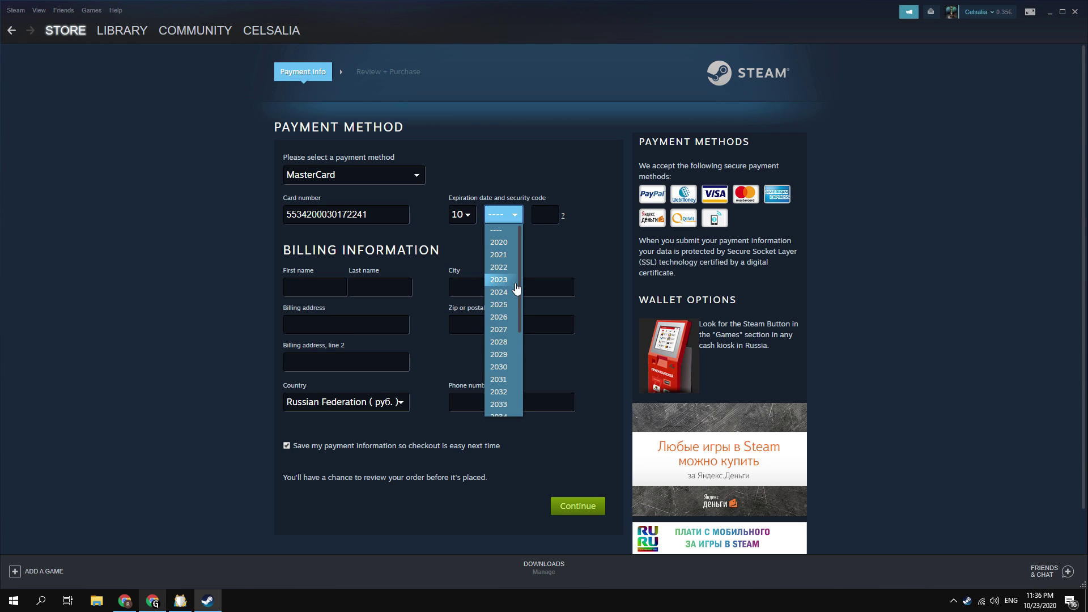
pyautogui.click(512, 342)
pyautogui.click(148, 605)
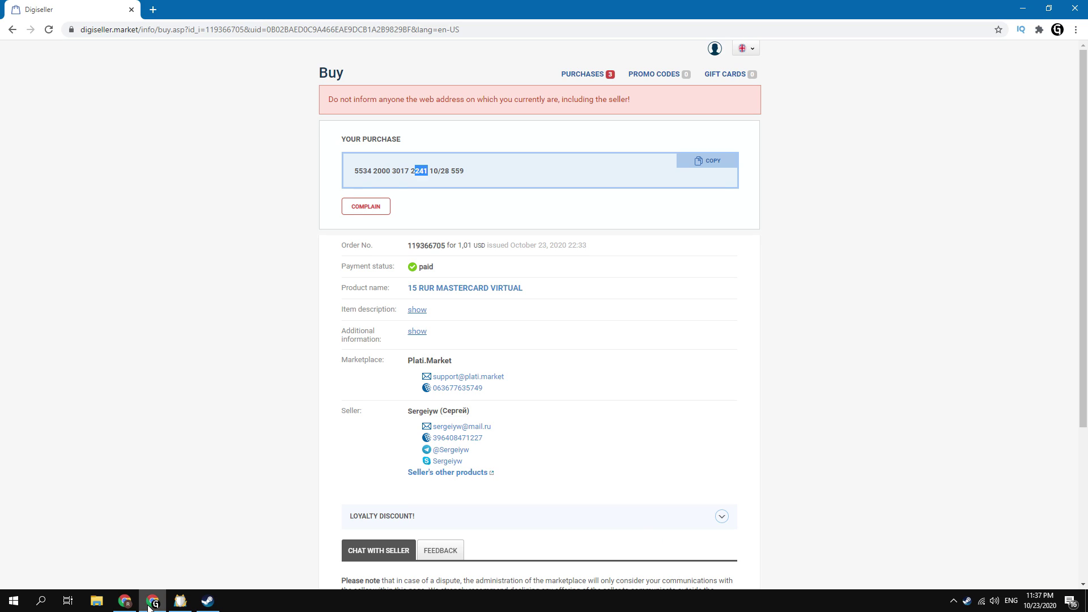
pyautogui.click(208, 600)
pyautogui.click(544, 215)
# Step: Fill in the cardholder's name and Russian billing address, then continue to order review
pyautogui.click(321, 292)
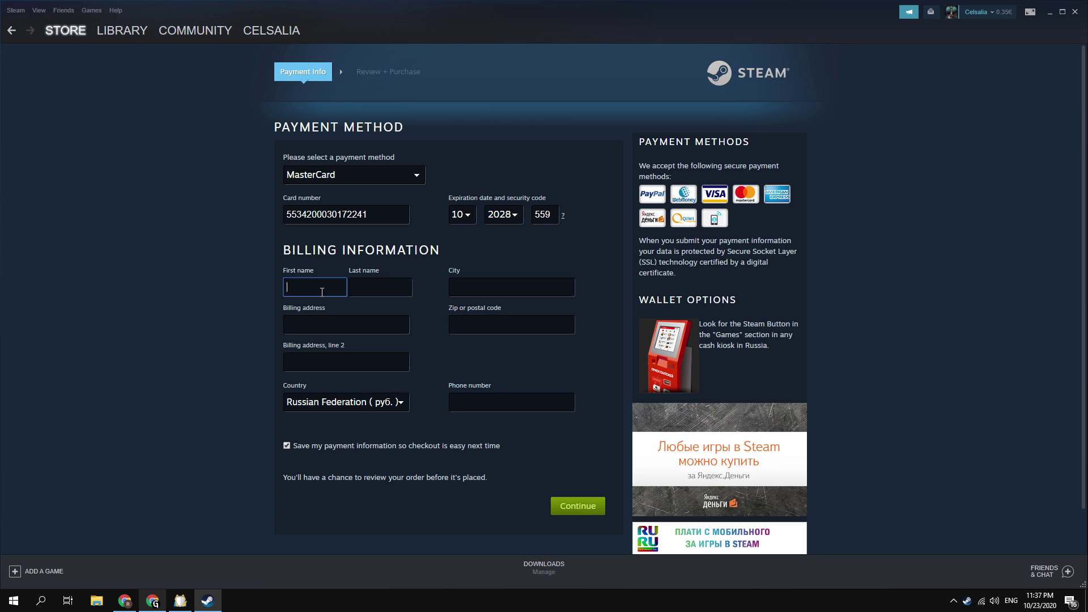
pyautogui.write('Ivan')
pyautogui.press('Tab')
pyautogui.write('Ivan')
pyautogui.press('Tab')
pyautogui.write('Moscow')
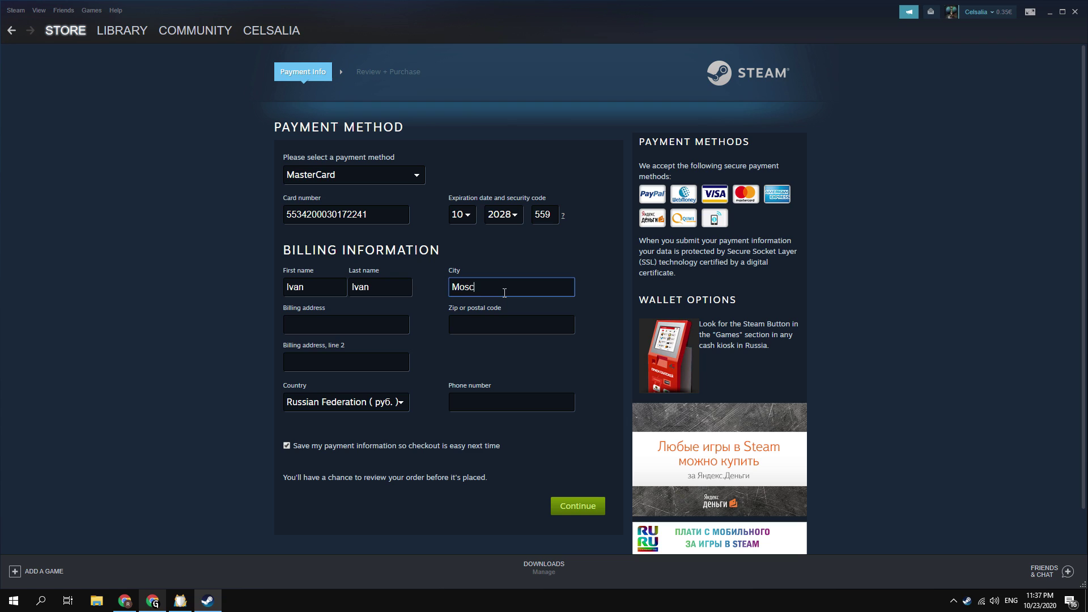
pyautogui.click(374, 324)
pyautogui.write('str')
pyautogui.click(544, 324)
pyautogui.write('101000')
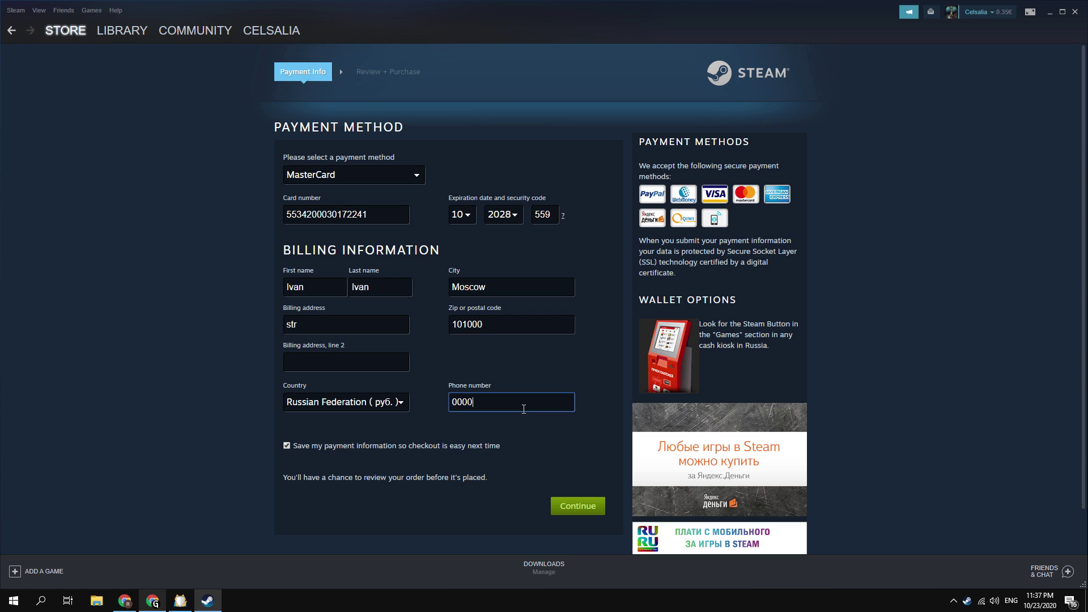
pyautogui.write('000')
pyautogui.click(575, 509)
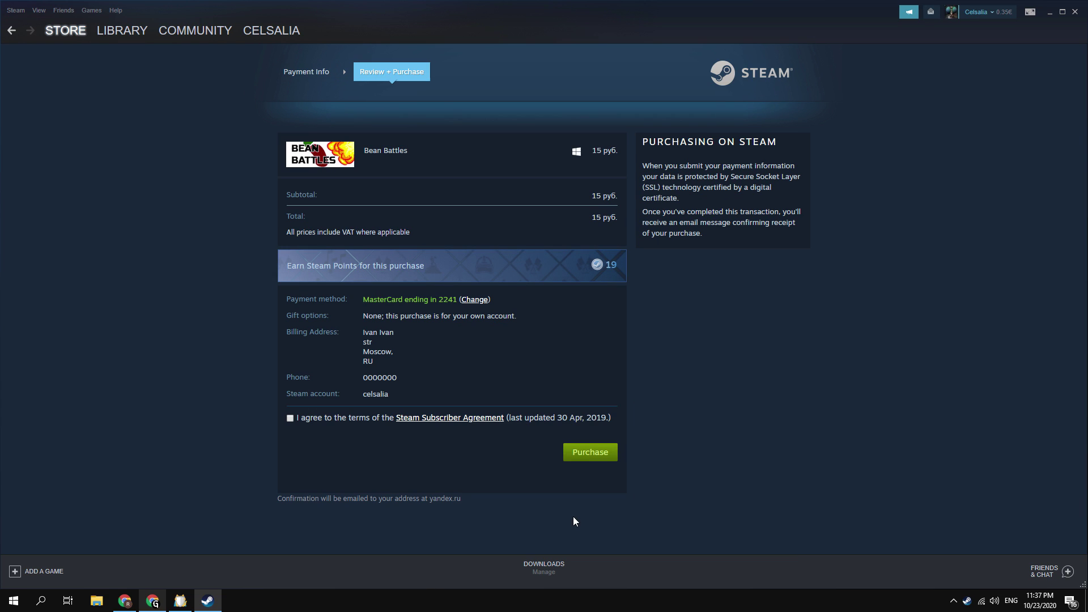
# Step: Accept the Steam Subscriber Agreement and buy Bean Battles for 15 руб., reaching the thank-you page
pyautogui.click(290, 418)
pyautogui.click(602, 460)
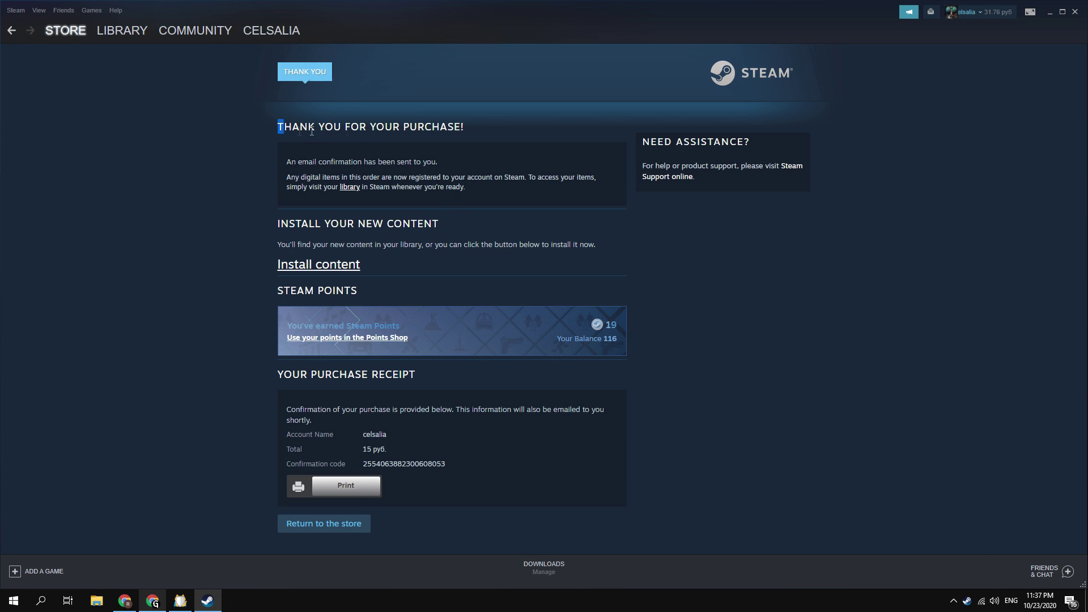
pyautogui.moveTo(279, 127); pyautogui.dragTo(467, 130)
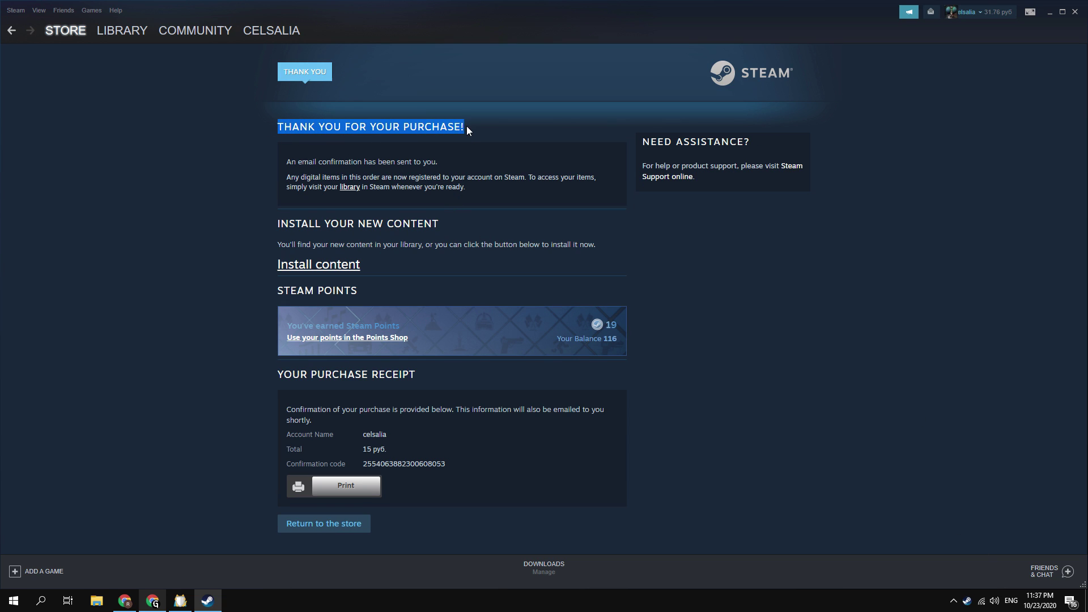
pyautogui.click(561, 131)
# Step: Check Account details show Russian Federation and a 31,76 руб. wallet, then go back to the PUBG page
pyautogui.click(972, 14)
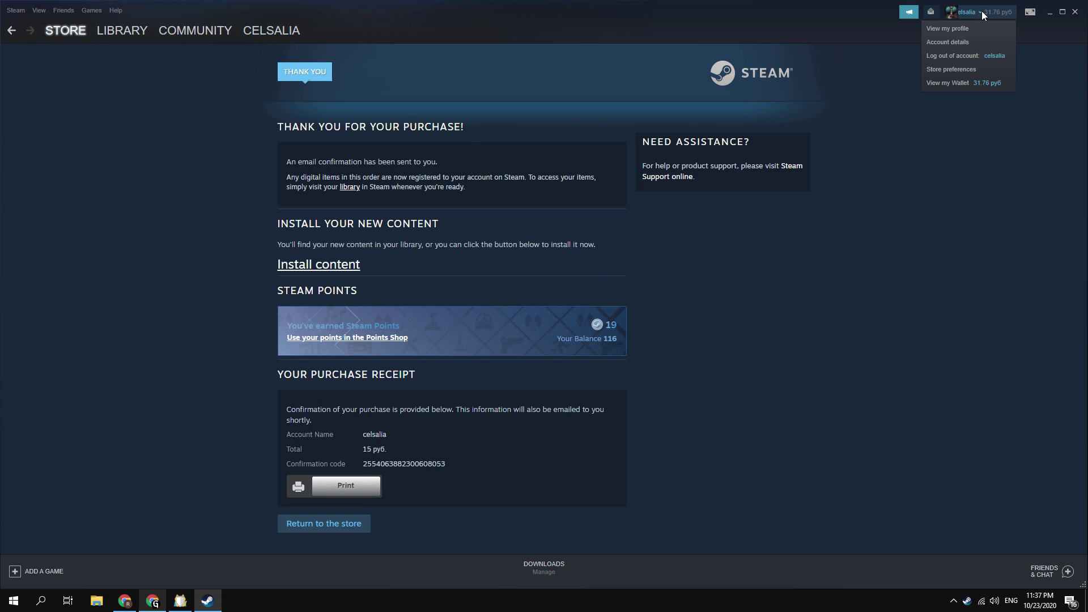
pyautogui.click(946, 43)
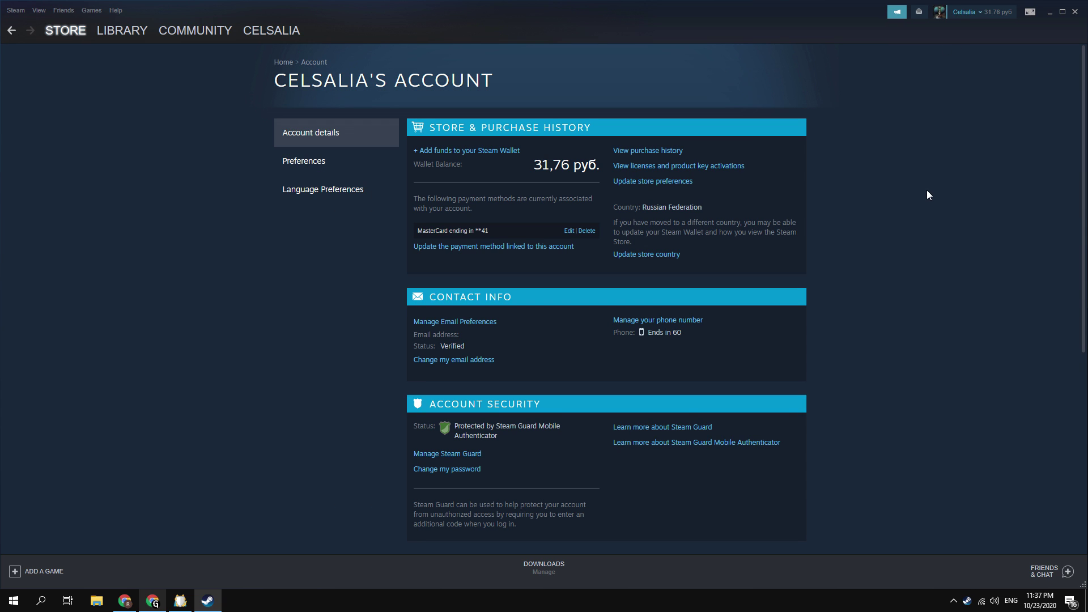
pyautogui.moveTo(700, 211); pyautogui.dragTo(642, 208)
pyautogui.moveTo(531, 167); pyautogui.dragTo(600, 166)
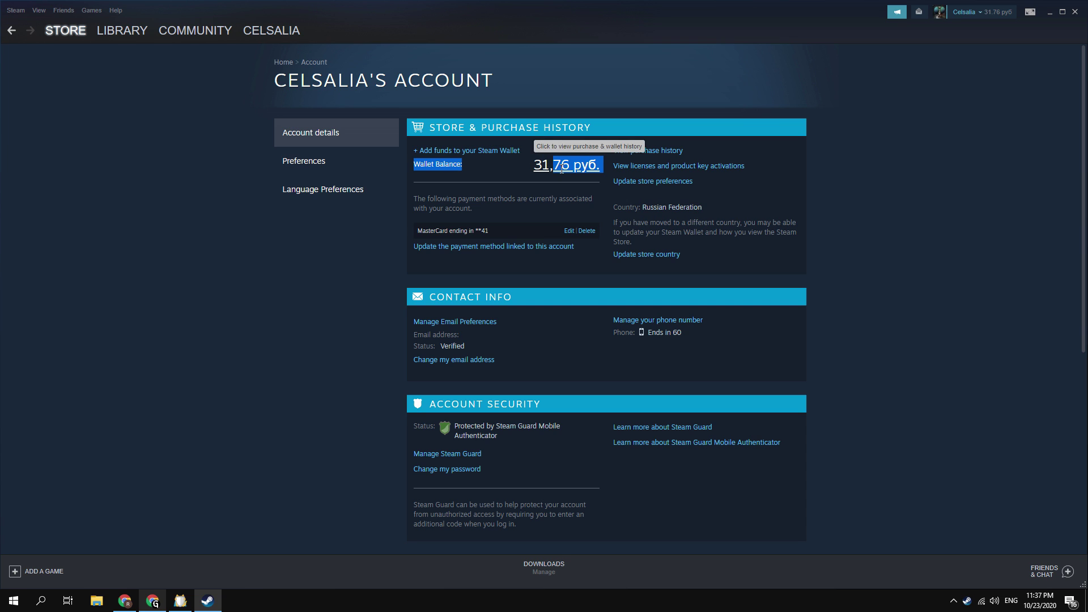
pyautogui.click(567, 170)
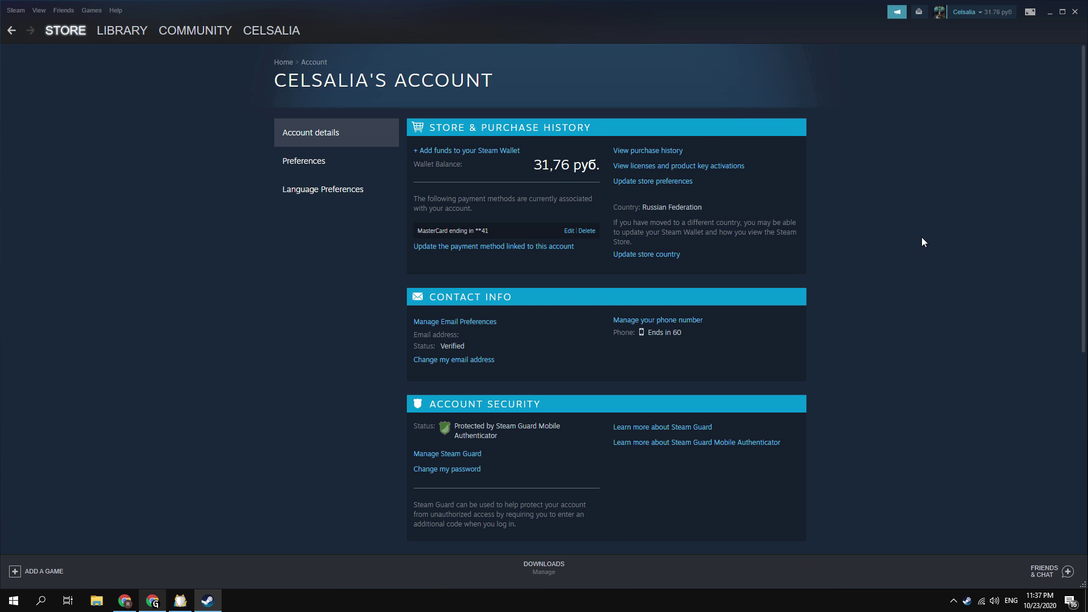
pyautogui.hotkey('alt', 'Left')
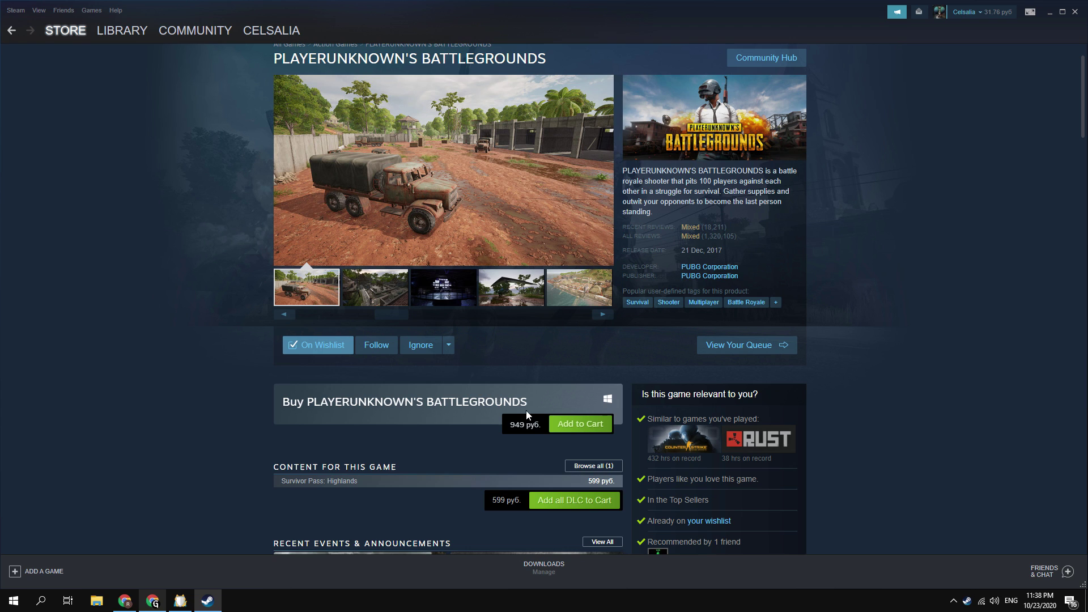
# Step: Scroll down the PLAYERUNKNOWN'S BATTLEGROUNDS store page to look over its 949 руб. price
pyautogui.scroll(-1, 863, 418)
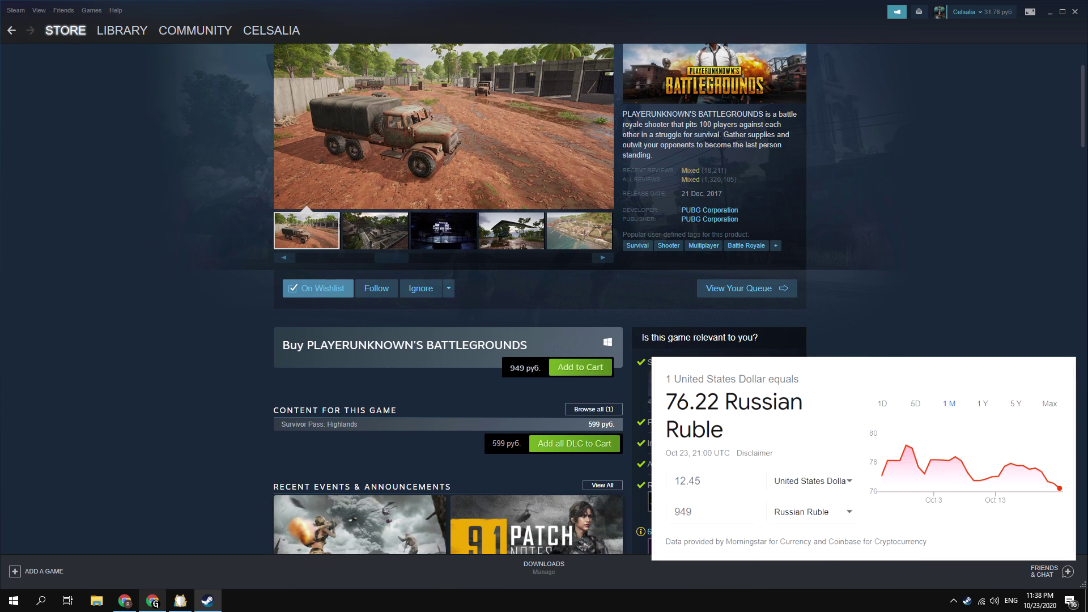